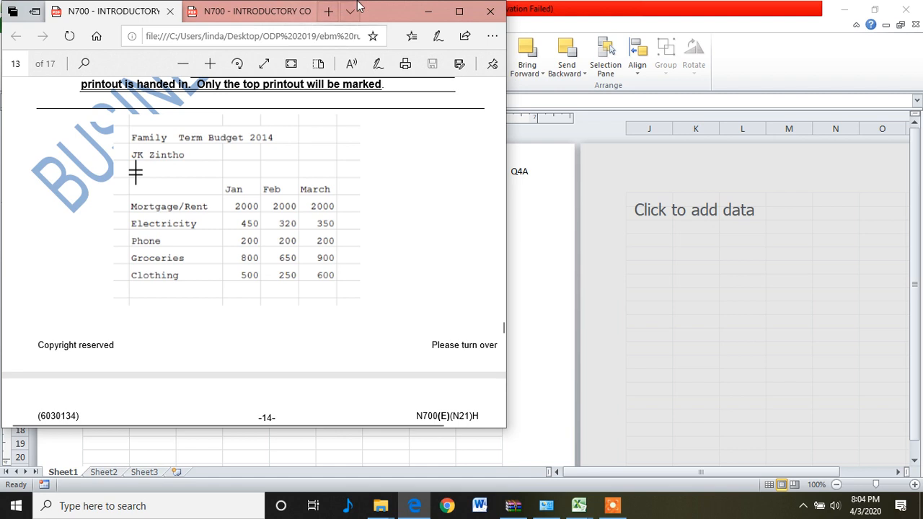
Step: Restore the spreadsheet window and resize it to sit beside the PDF question paper
click(882, 10)
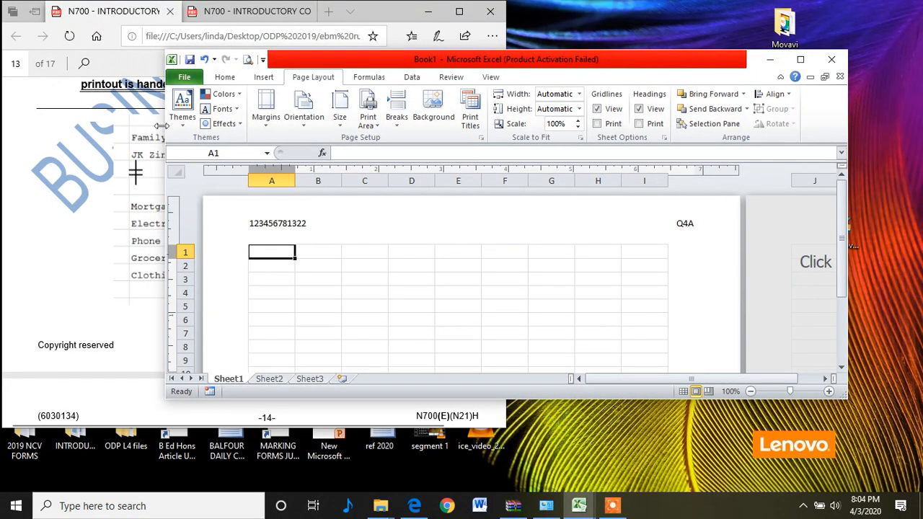
drag(166, 127, 491, 132)
drag(846, 122, 917, 120)
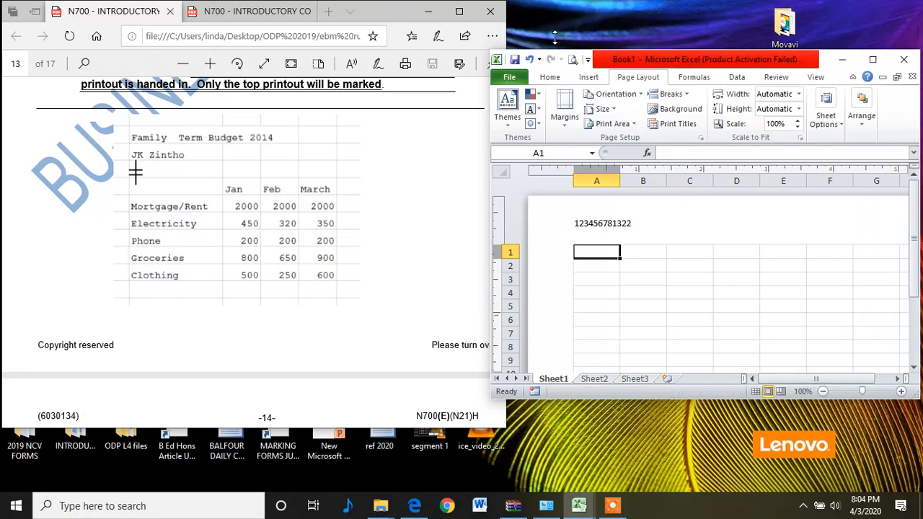
drag(555, 53, 550, 13)
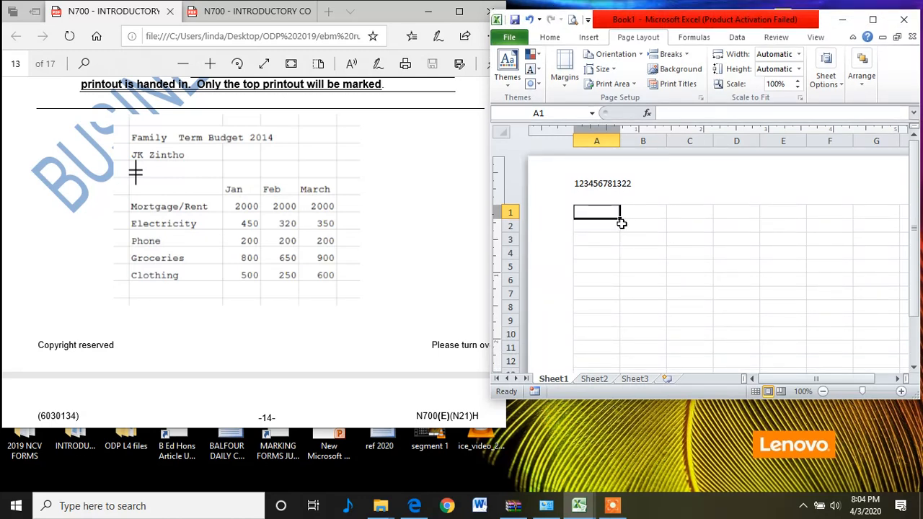
Step: Enter the title Family Term Budget 2014 in cell A1
text(fAMI)
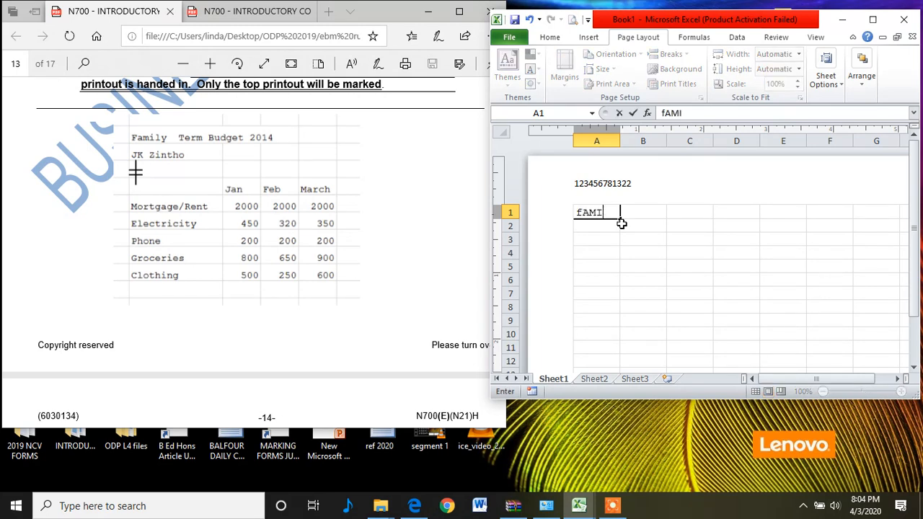
text(LY )
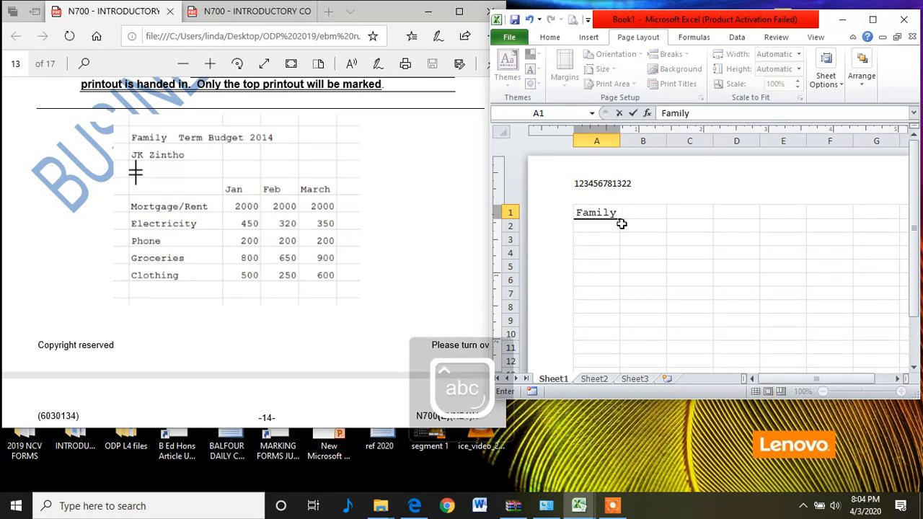
text(Ter)
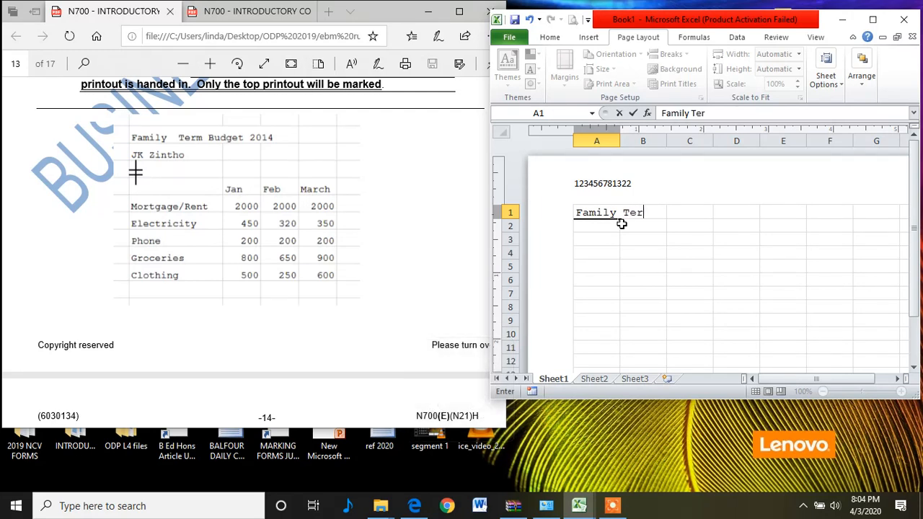
text(m Bug)
key(BackSpace)
text(dget)
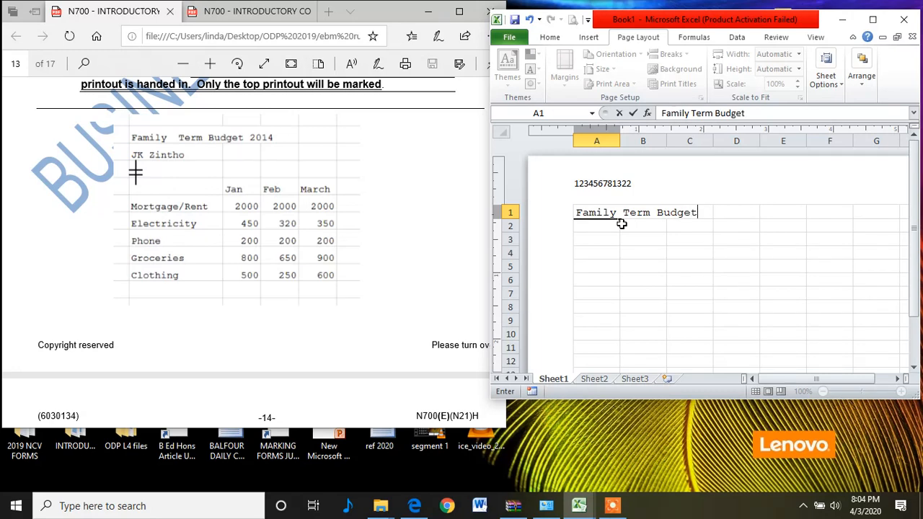
text( 2014)
key(Right)
key(Right)
key(Right)
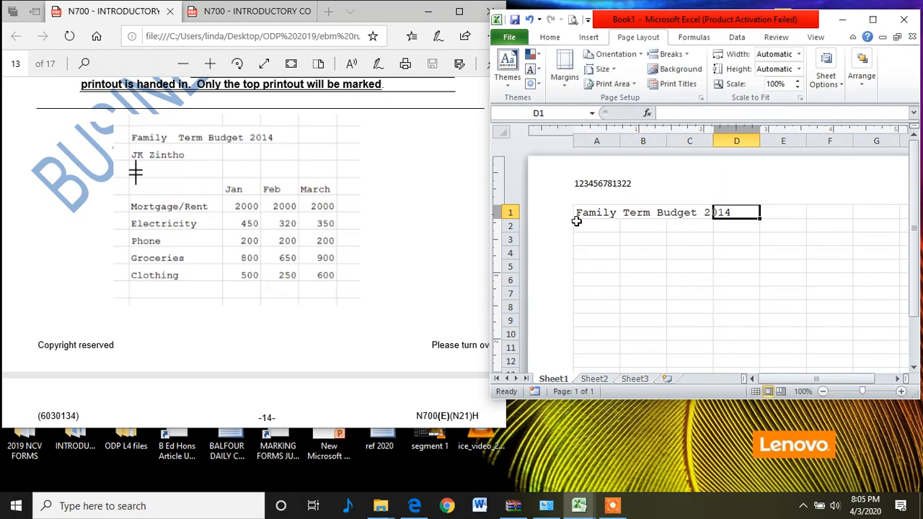
Step: Enter the budget owner's name from the question paper in cell A2
click(587, 231)
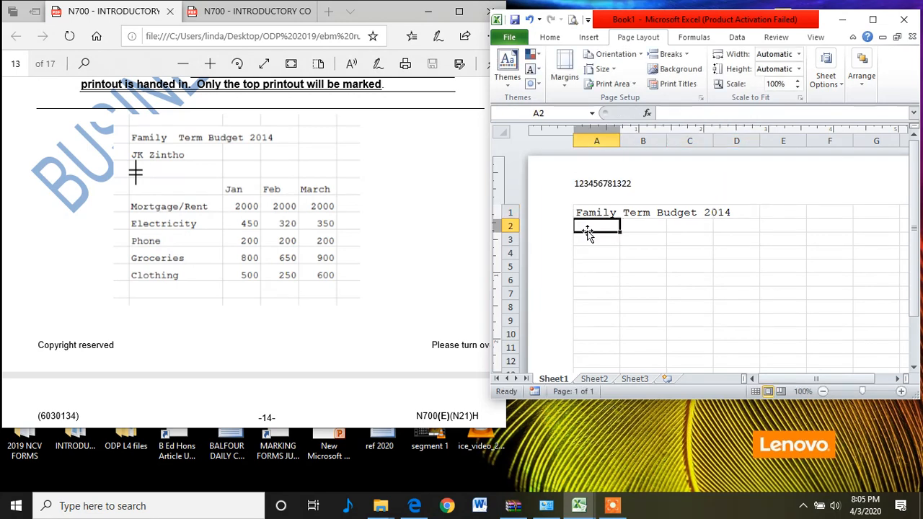
text(JK)
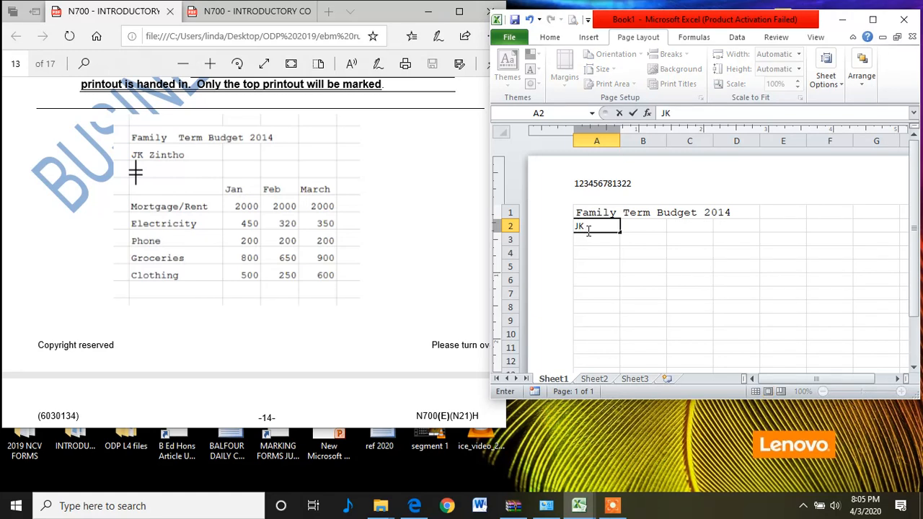
text( Zintho)
click(595, 242)
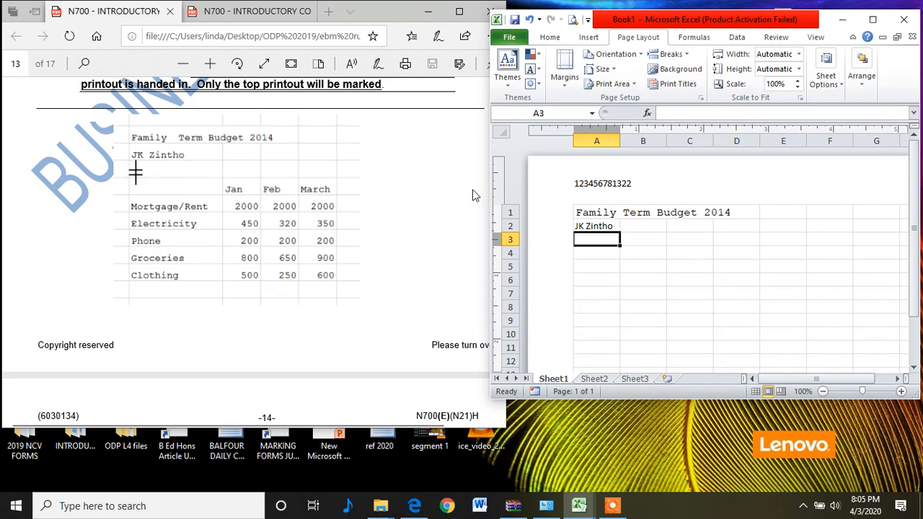
Step: Enter Jan in cell B4 and fill the month series across to D4
click(599, 254)
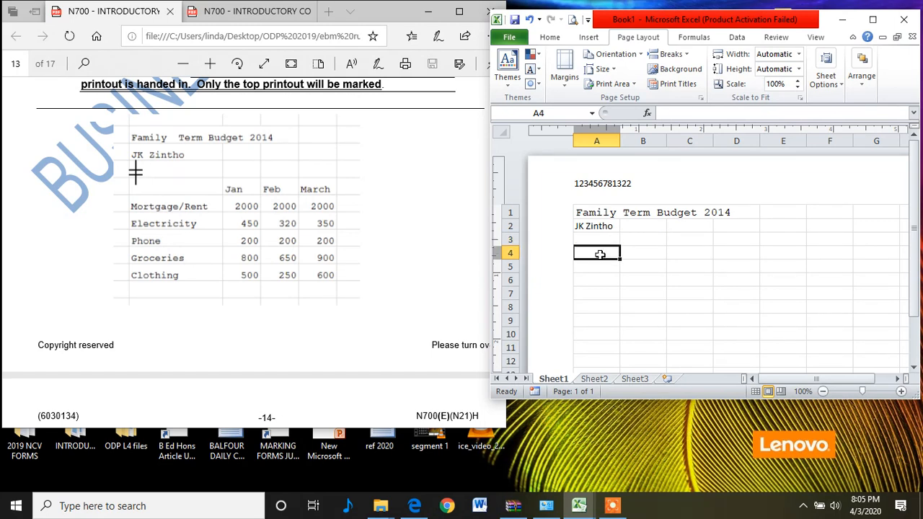
key(Tab)
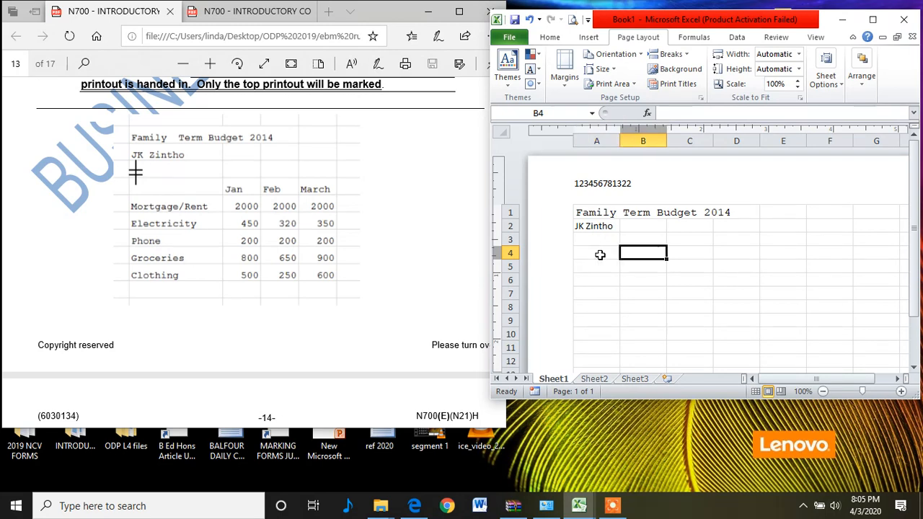
text(Jan)
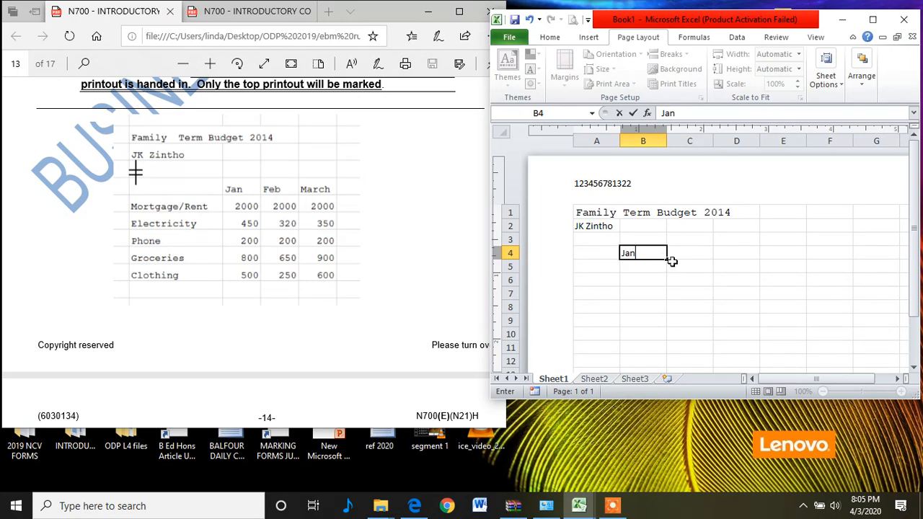
drag(666, 259, 666, 259)
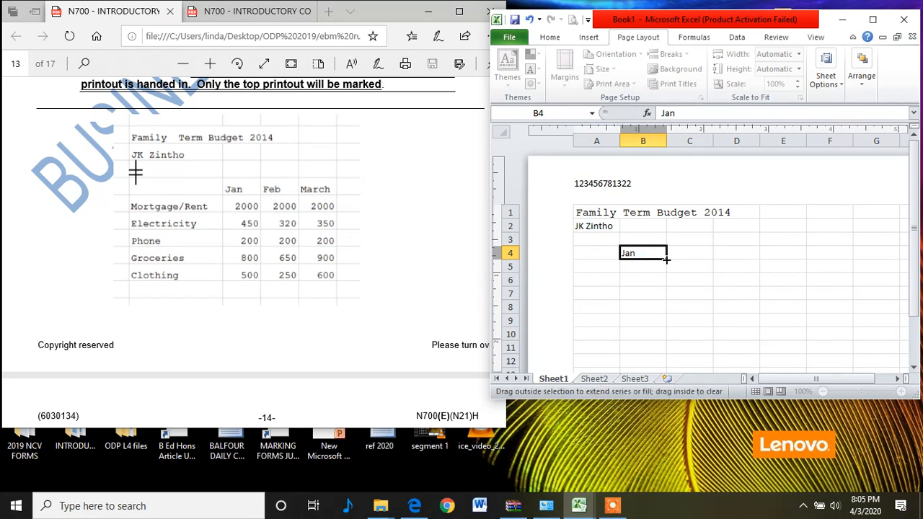
drag(667, 259, 743, 253)
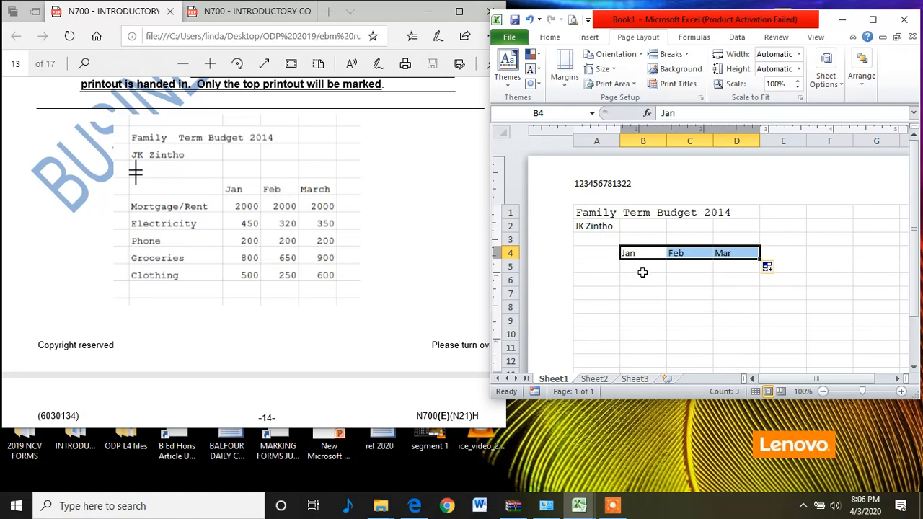
Step: Add the Mortgage/Rent row label in A5 with 2000 filled across January to March
click(595, 272)
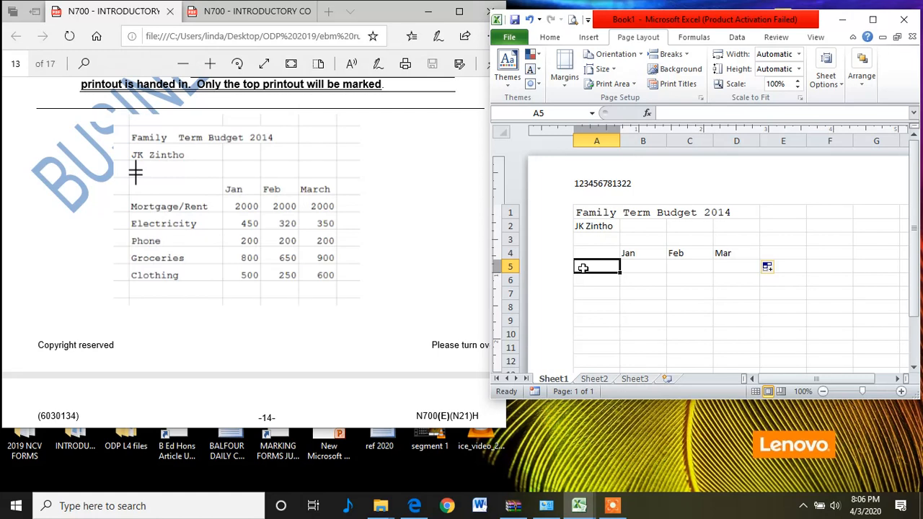
text(Mortgage)
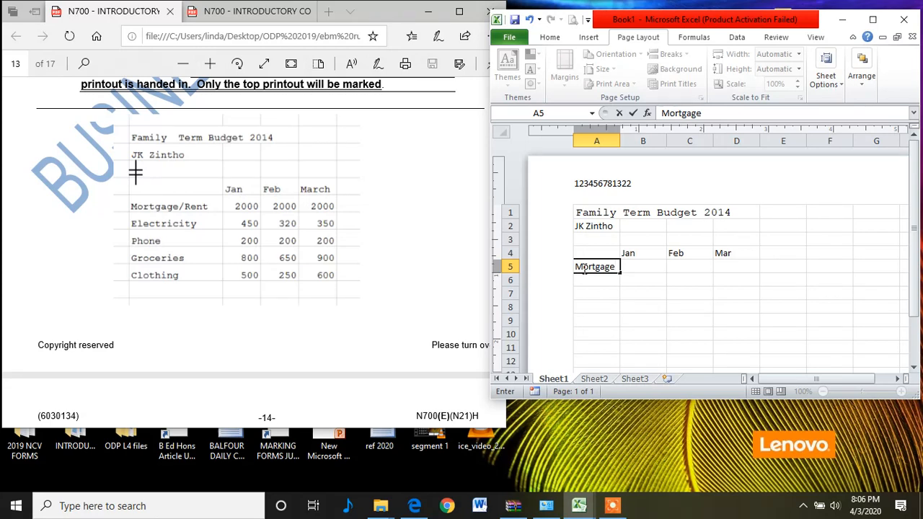
text(/Rent)
key(Tab)
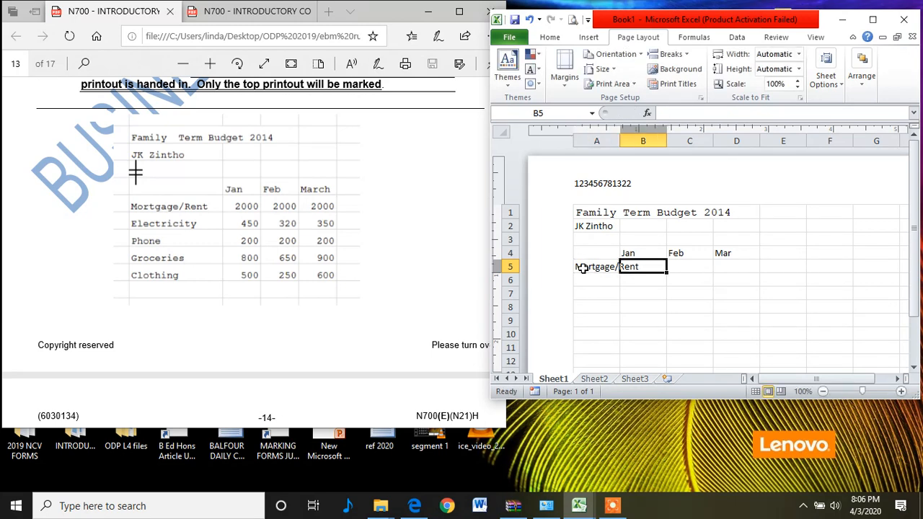
text(200)
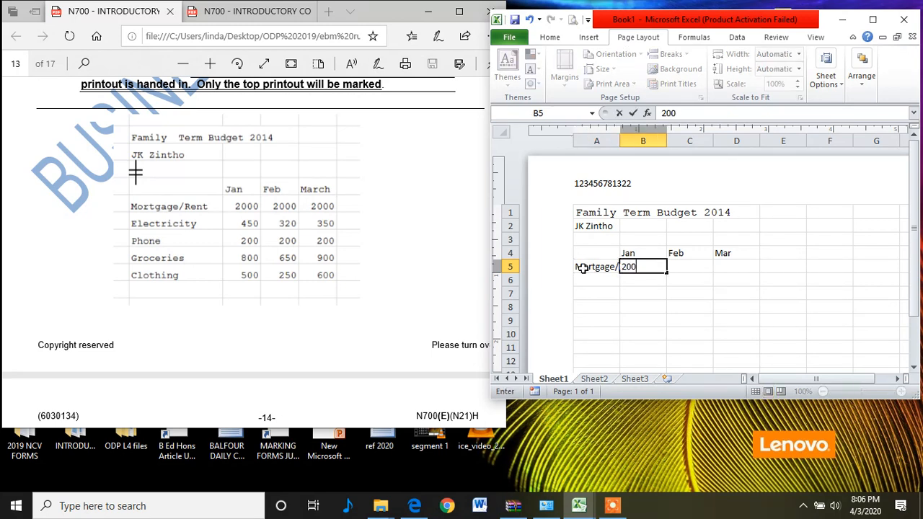
text(0)
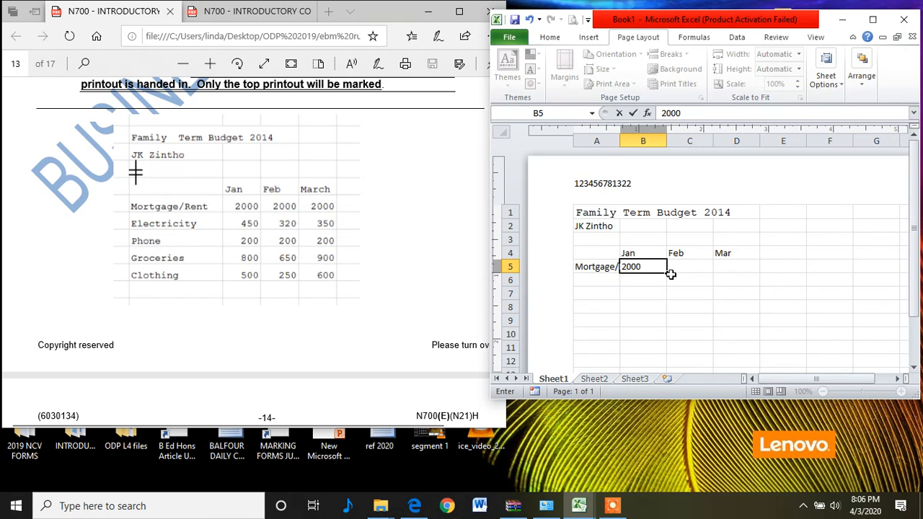
drag(669, 272, 741, 268)
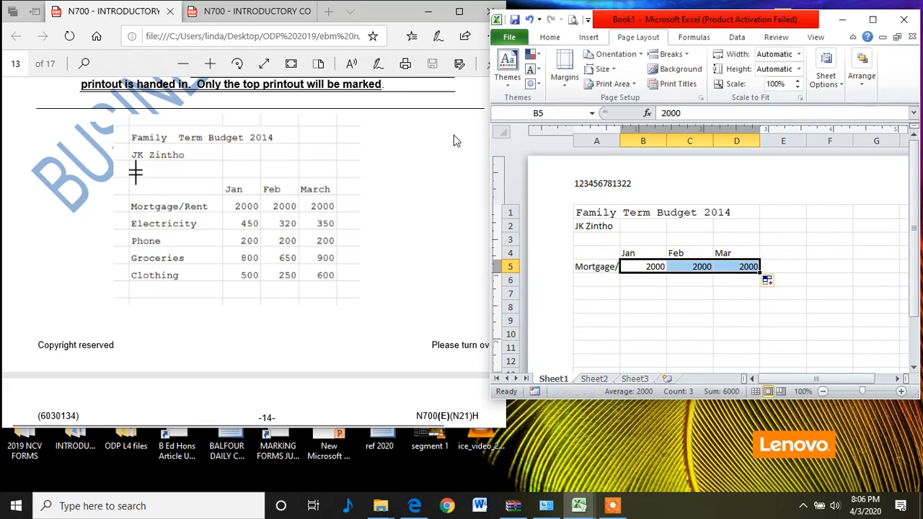
Step: Add the Electricity row with 450, 320 and 350 for January to March
click(608, 279)
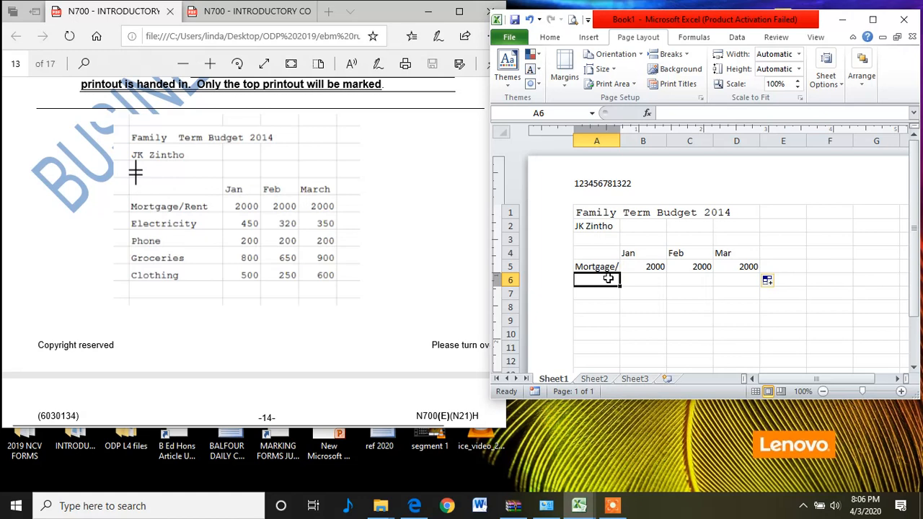
text(E)
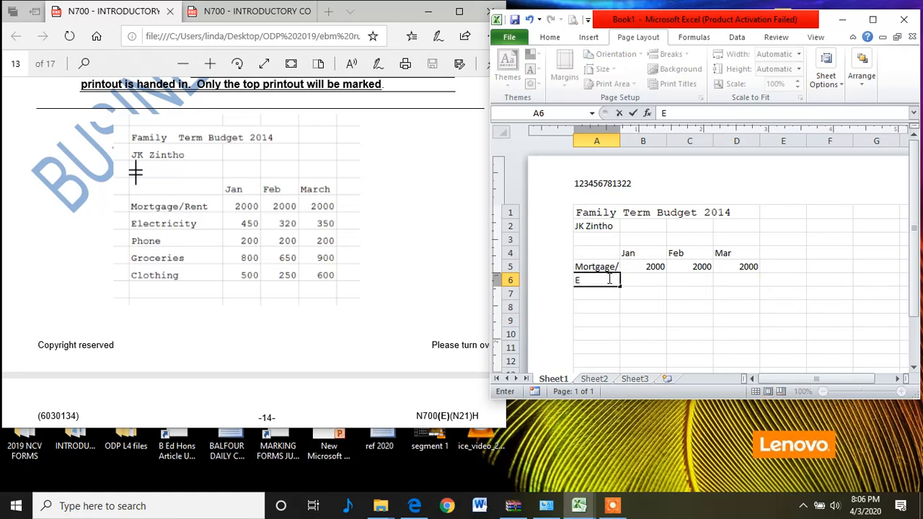
text(lectricity)
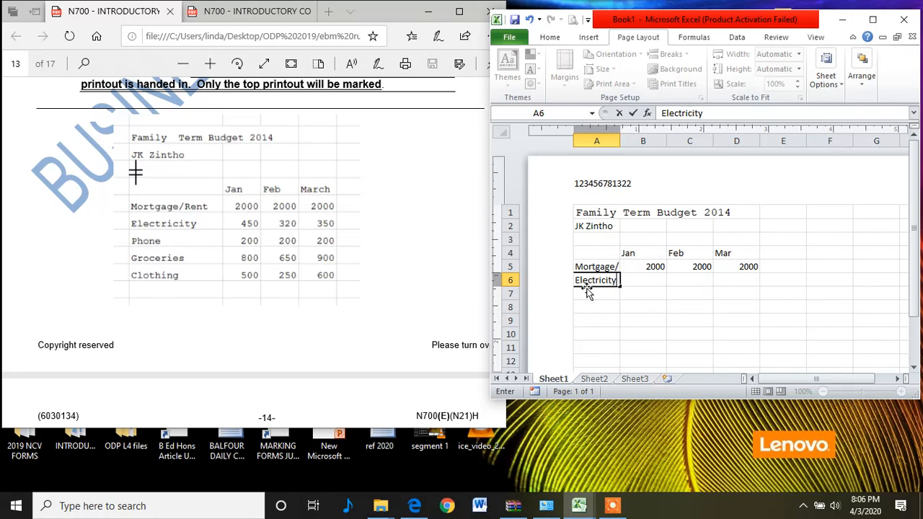
click(639, 279)
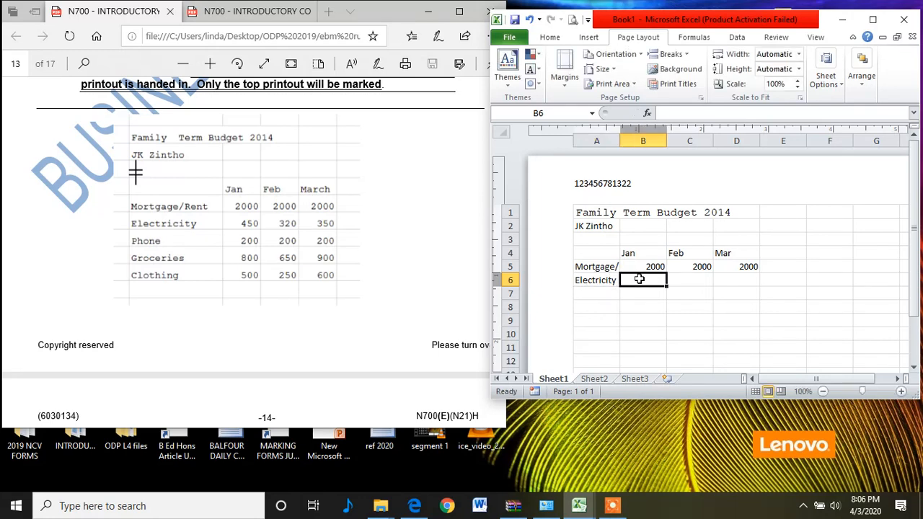
text(450)
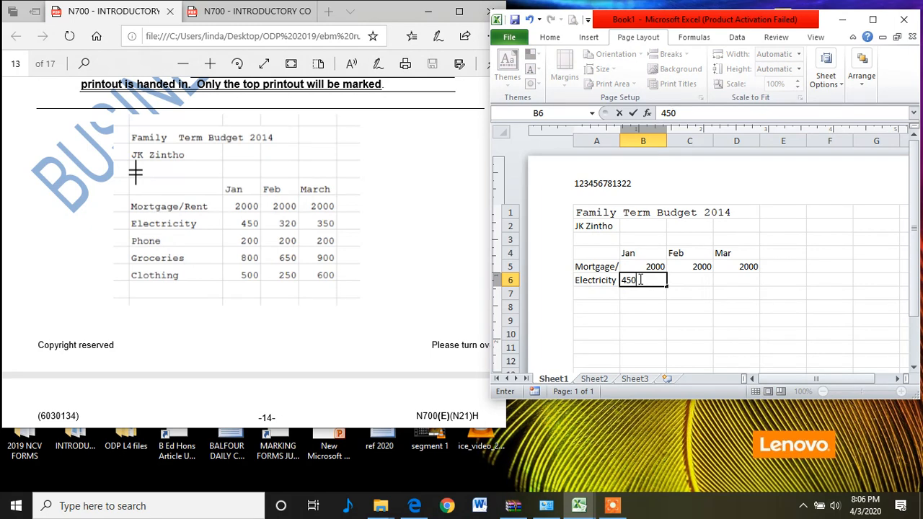
key(Tab)
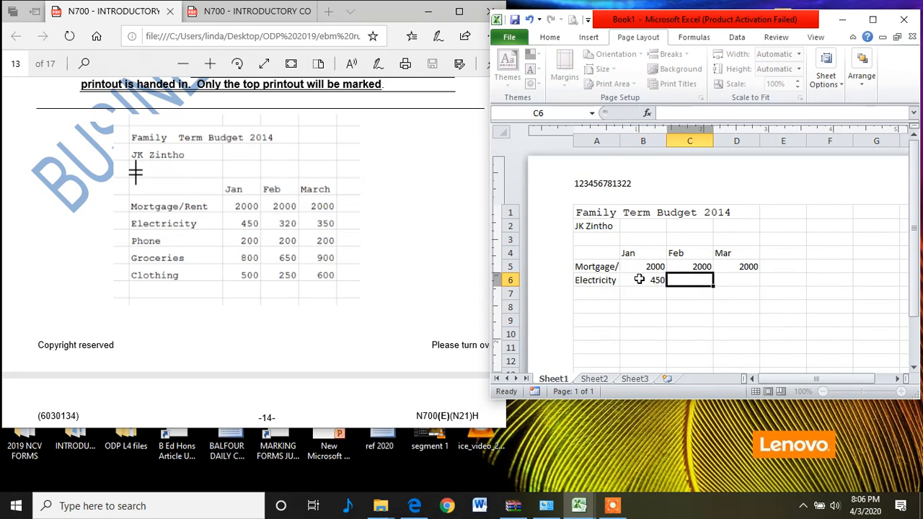
text(320)
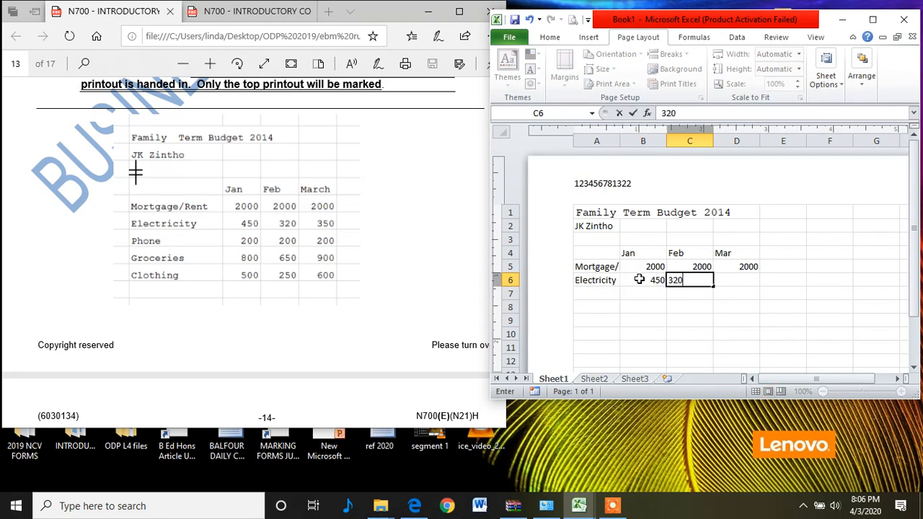
key(Tab)
text(350)
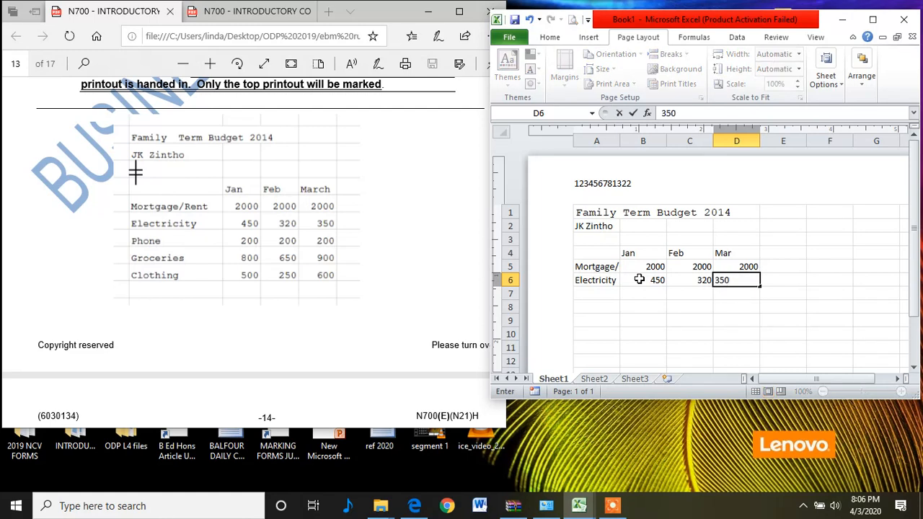
Step: Add the Phone row label in A7 with 200 filled across January to March
key(Down)
key(Left)
key(Left)
key(Left)
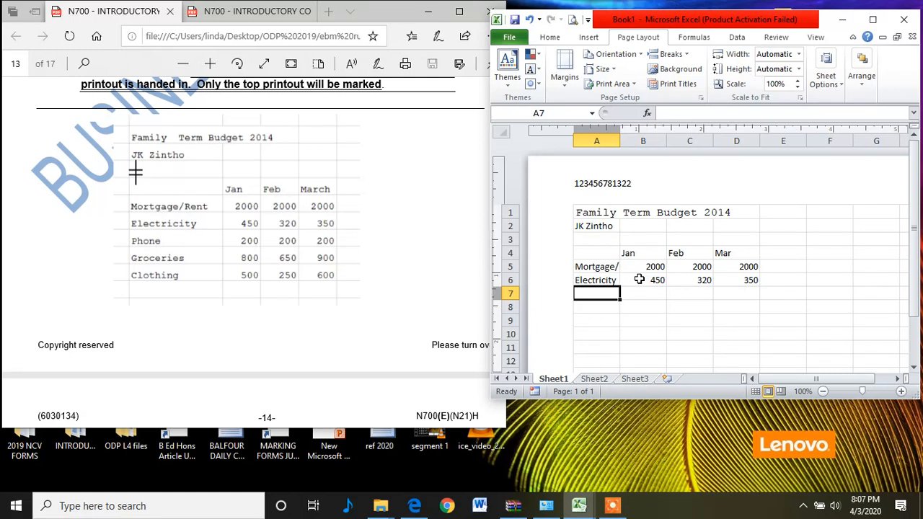
text(Phone)
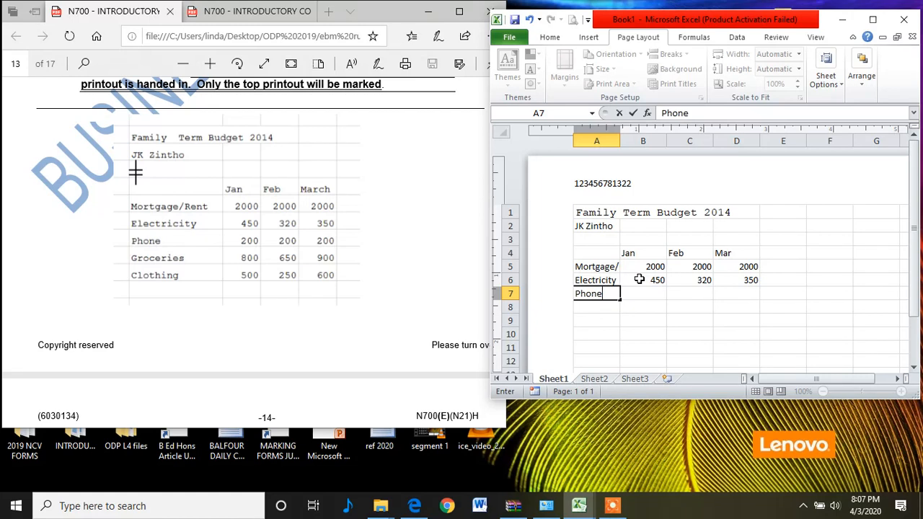
key(Tab)
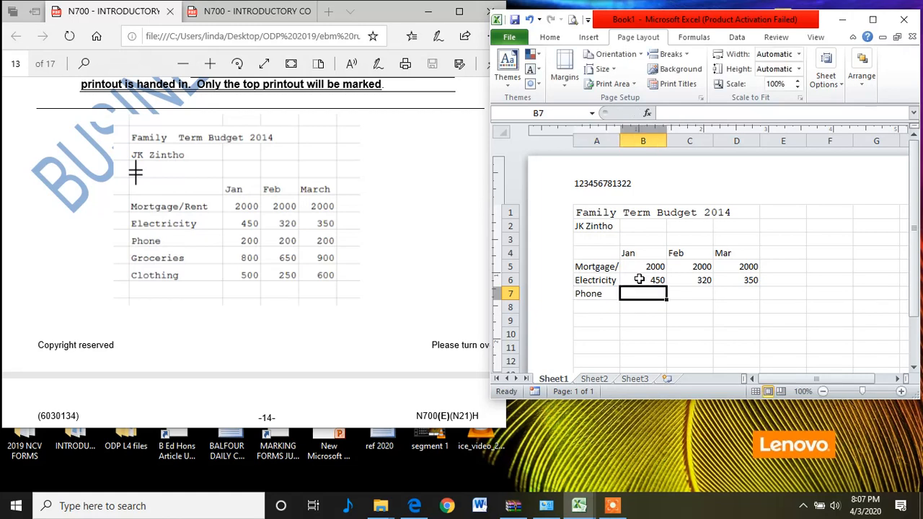
text(200)
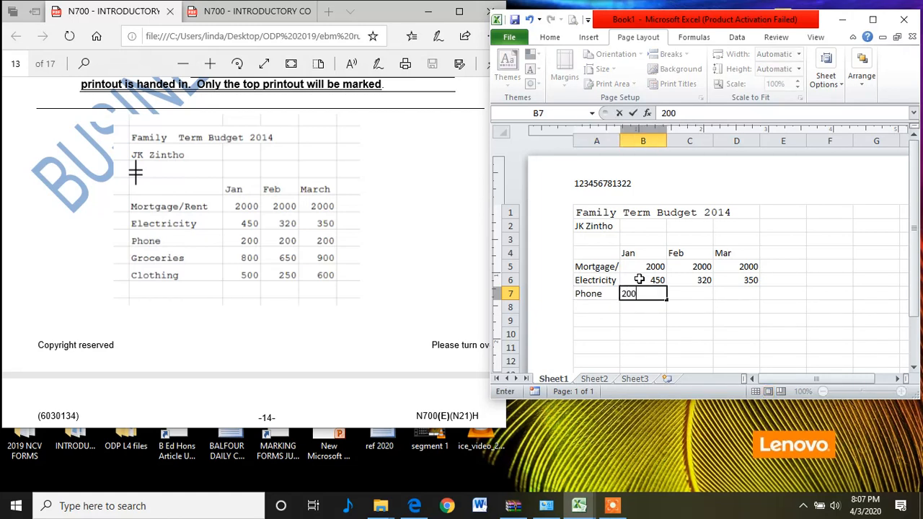
drag(666, 299, 749, 298)
click(598, 307)
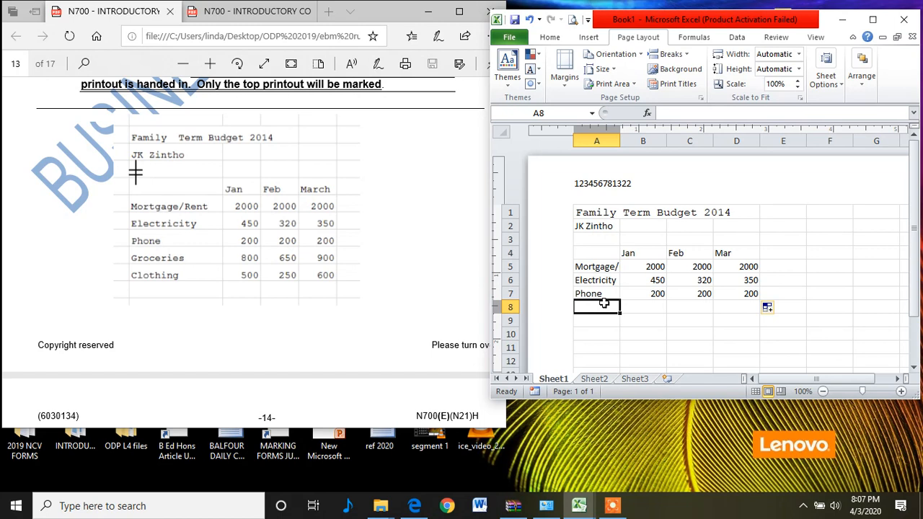
Step: Add the Groceries row label in A8 with 800, 650 and 900 for January to March
text(Gro)
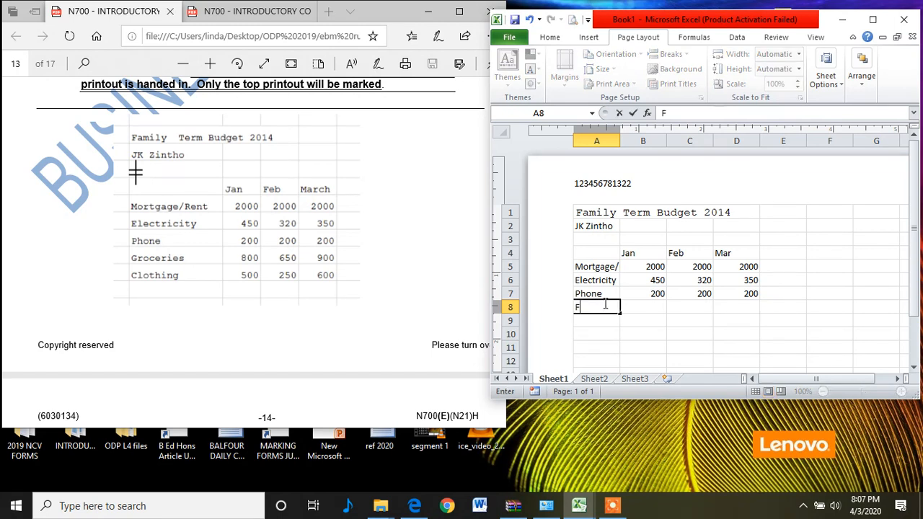
text(ceries)
key(Tab)
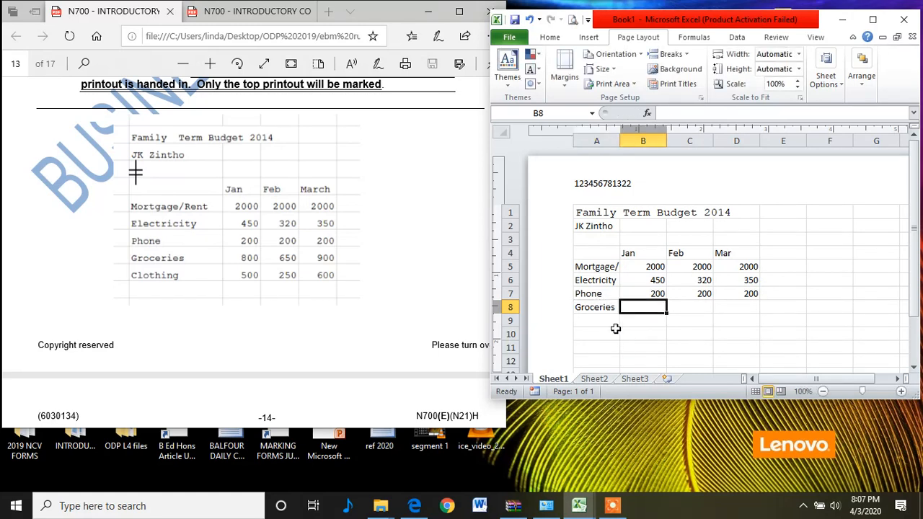
text(800)
key(Tab)
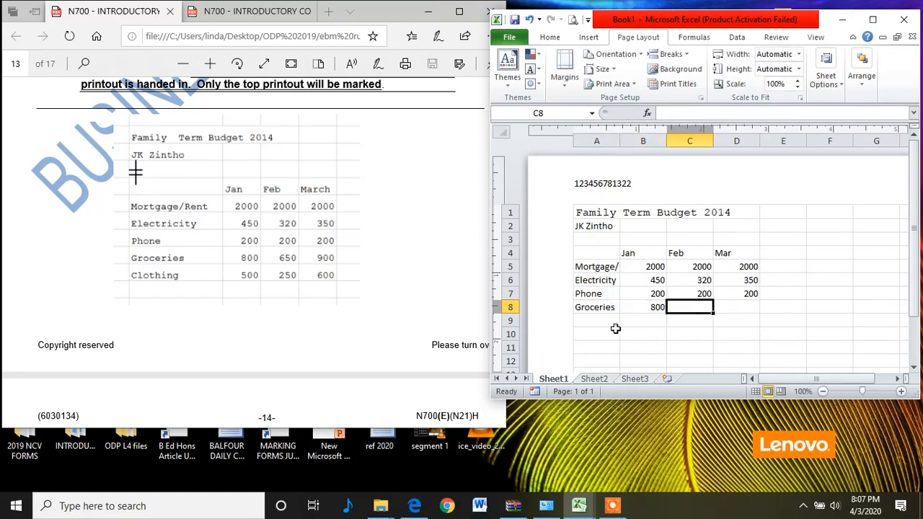
text(650)
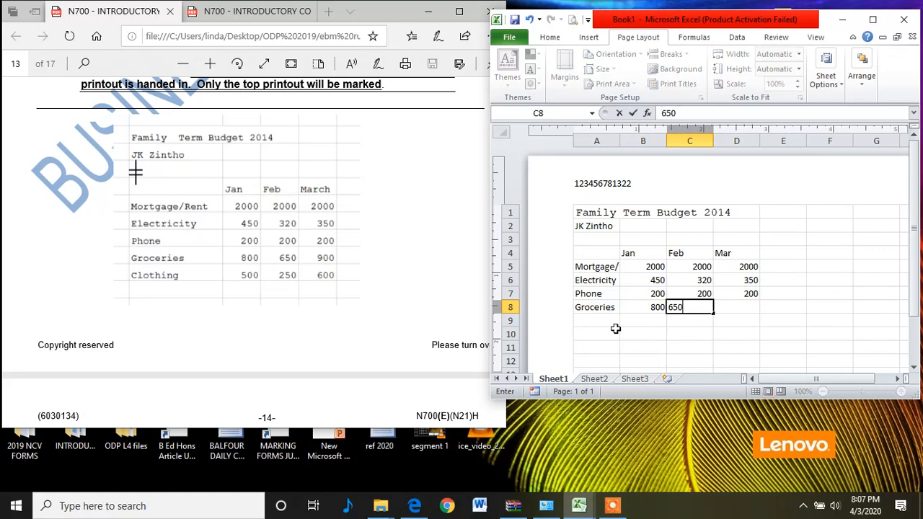
key(Tab)
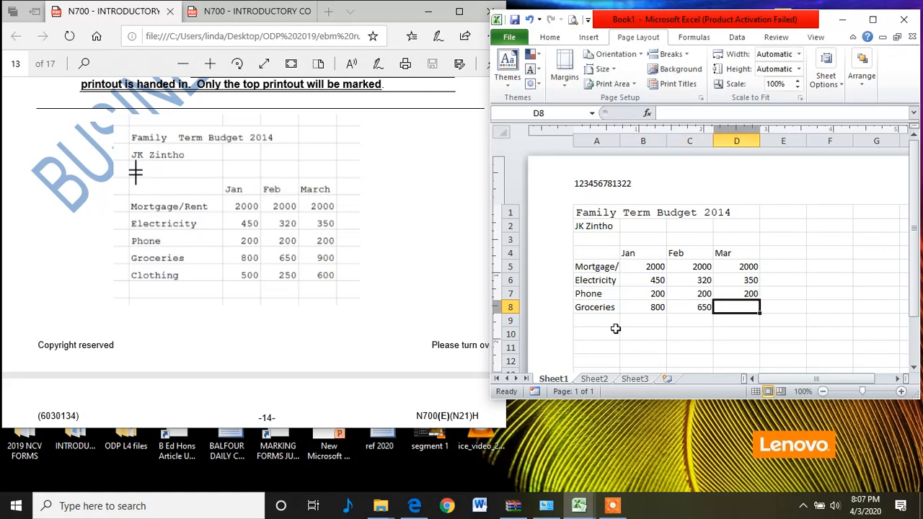
text(900)
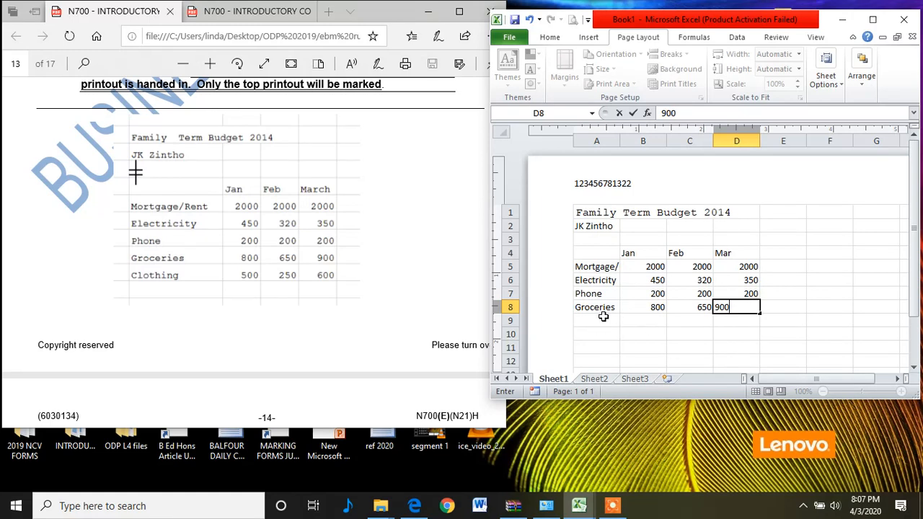
Step: Add the Clothing row label in A9 with 500, 250 and 600 for January to March
click(603, 317)
text(C)
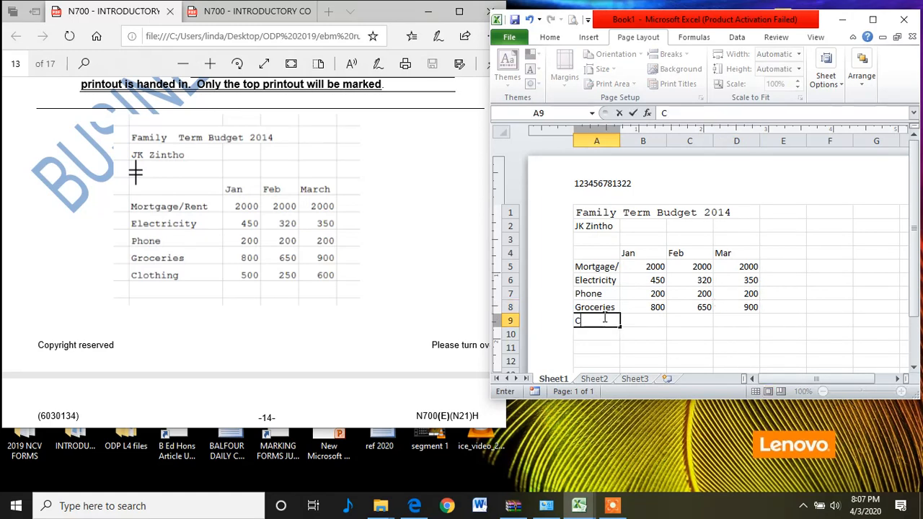
text(lothing)
key(Tab)
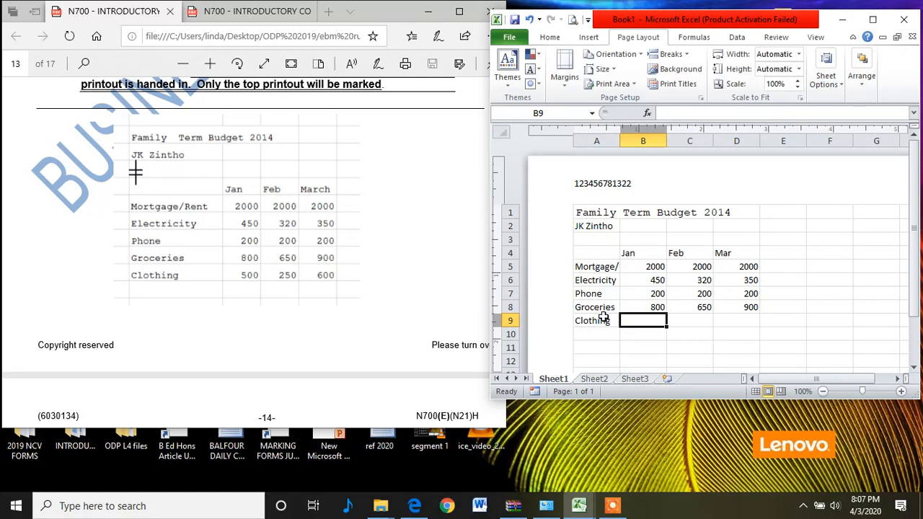
text(500)
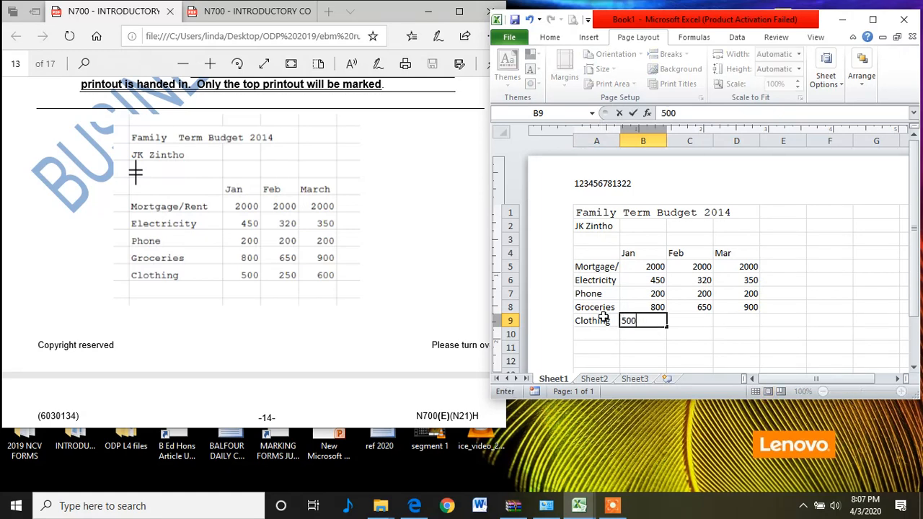
key(Tab)
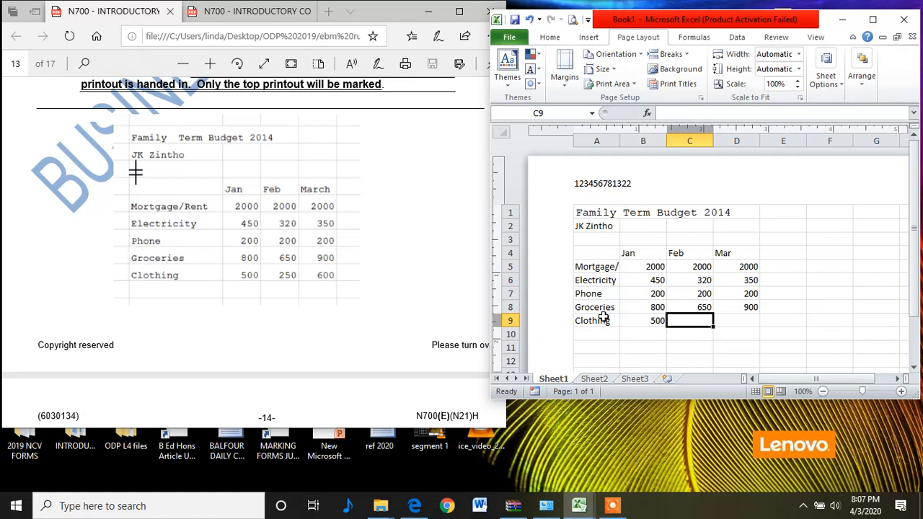
text(250)
key(Tab)
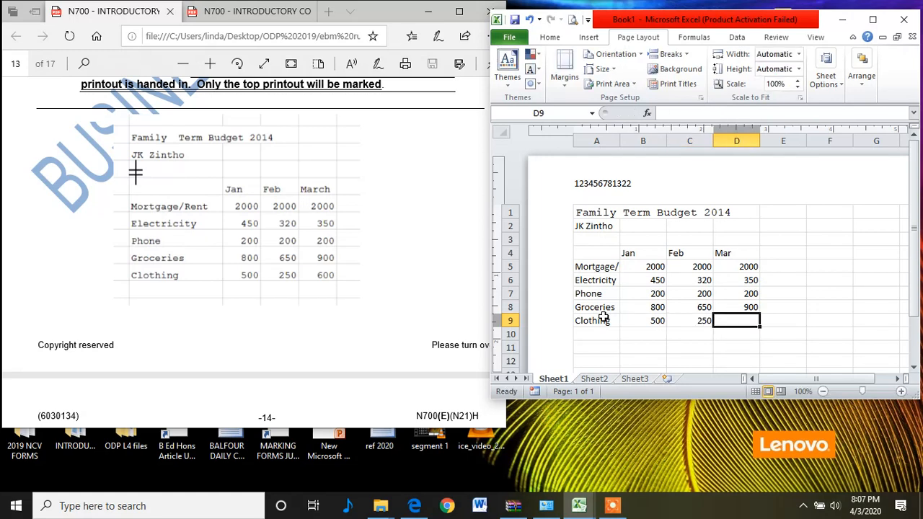
text(600)
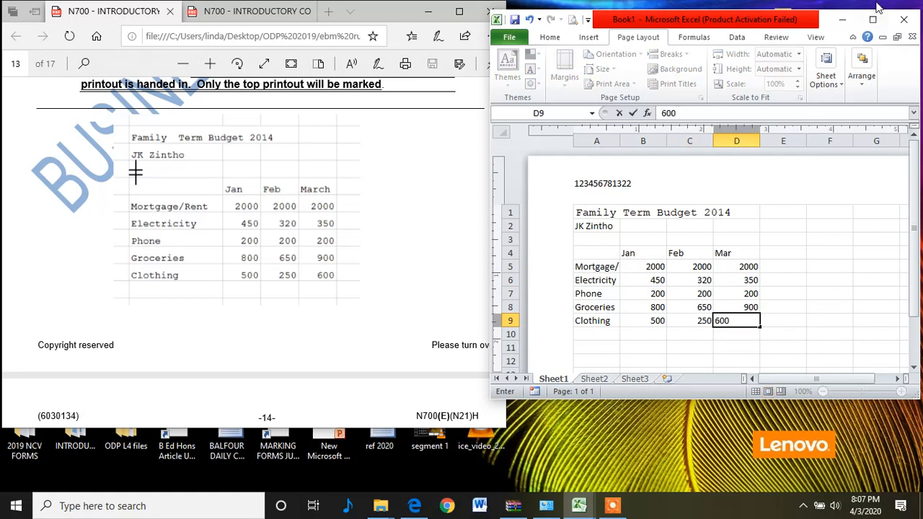
click(640, 346)
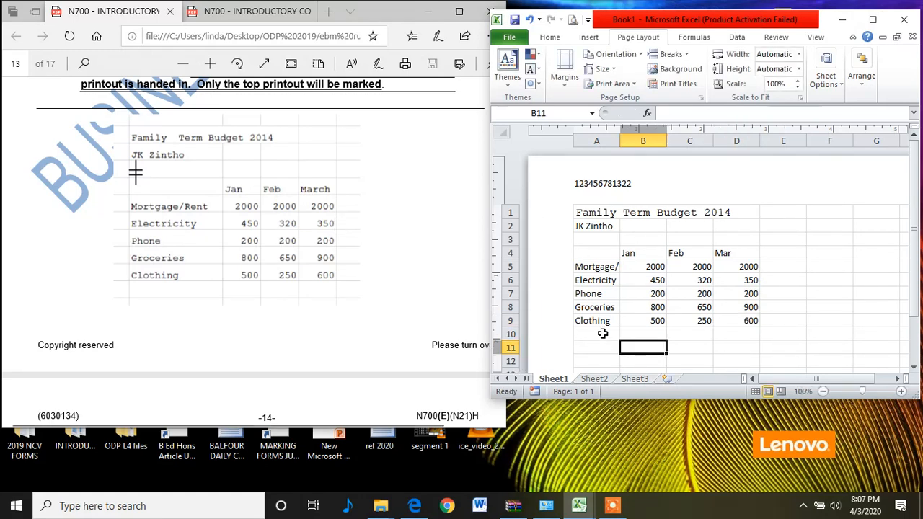
Step: Read the Question 4A instructions in the question paper
mouse_move(616, 509)
click(258, 220)
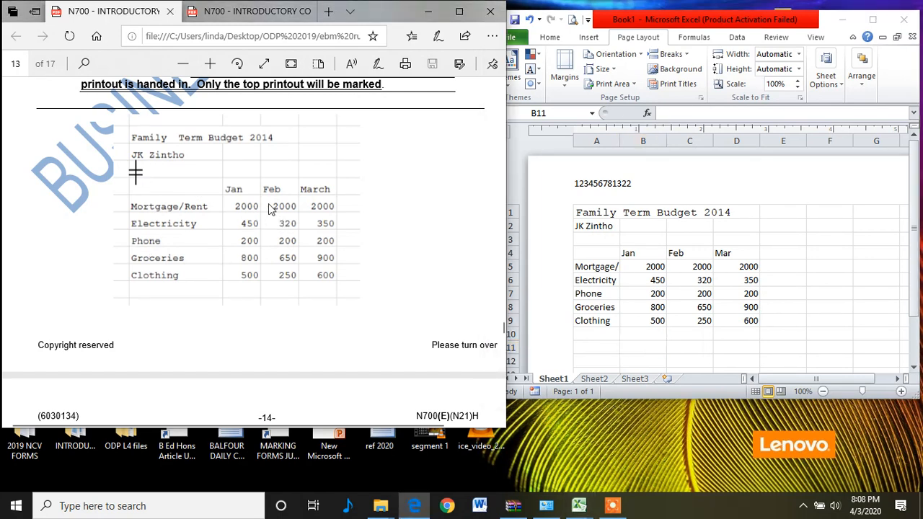
scroll(268, 204, up, 5)
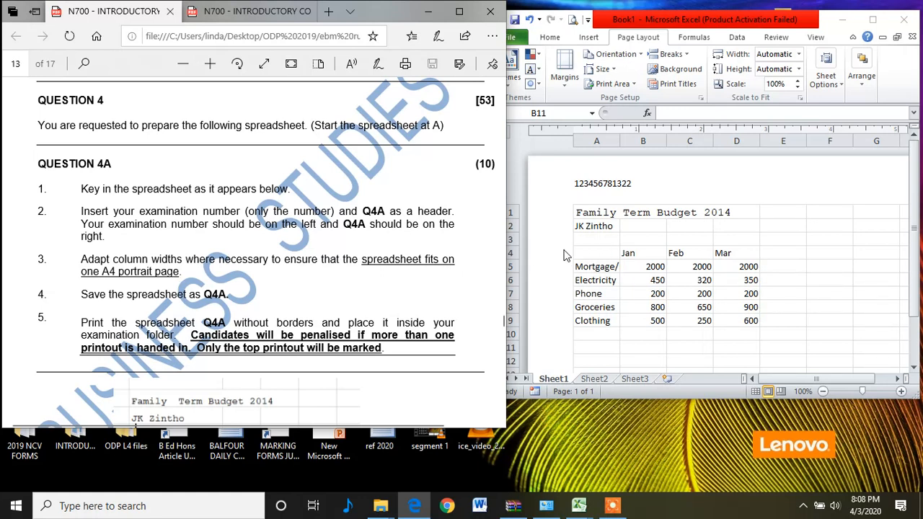
Step: Widen column A so the Mortgage/Rent label fits fully
click(621, 248)
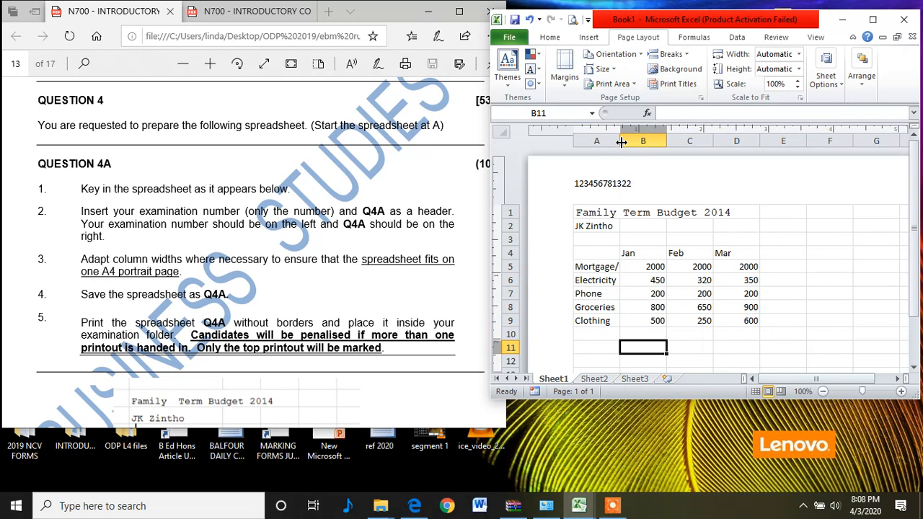
drag(621, 142, 644, 160)
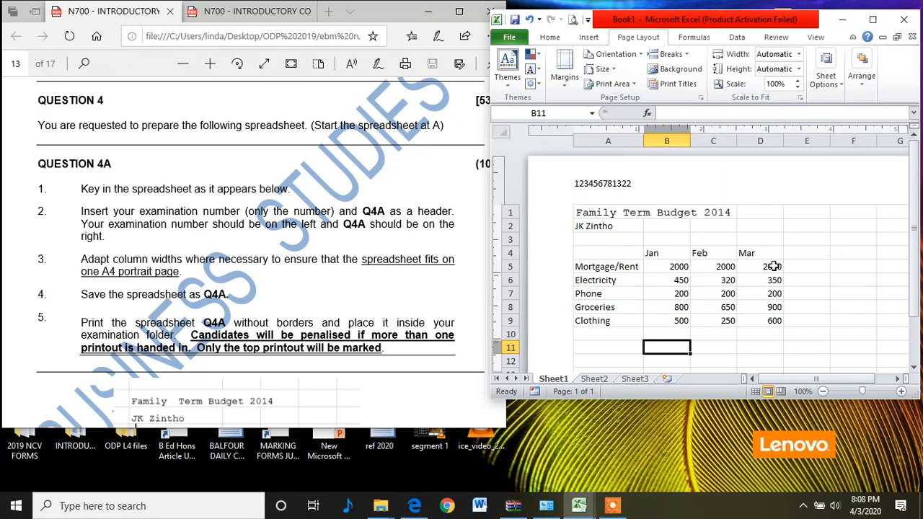
Step: Compare the worksheet against the printed budget table in the question paper
scroll(768, 280, down, 3)
scroll(703, 268, up, 3)
click(417, 266)
scroll(416, 267, down, 5)
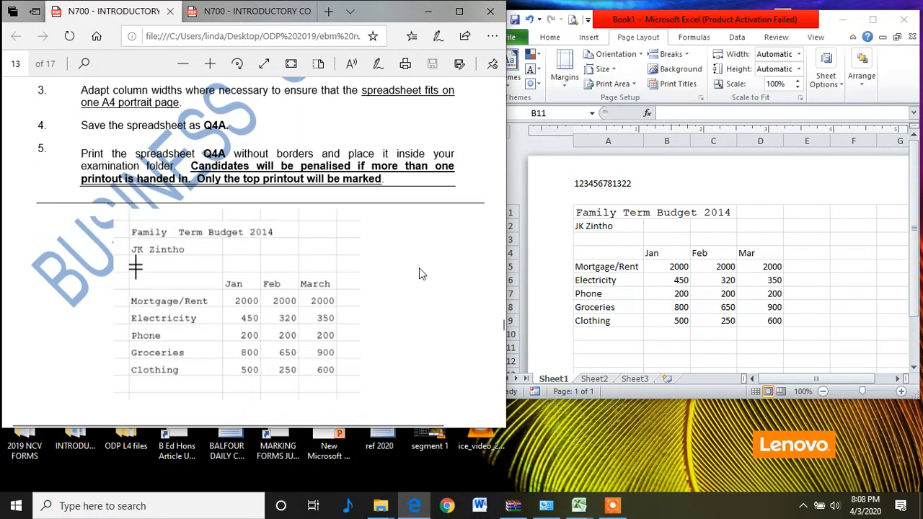